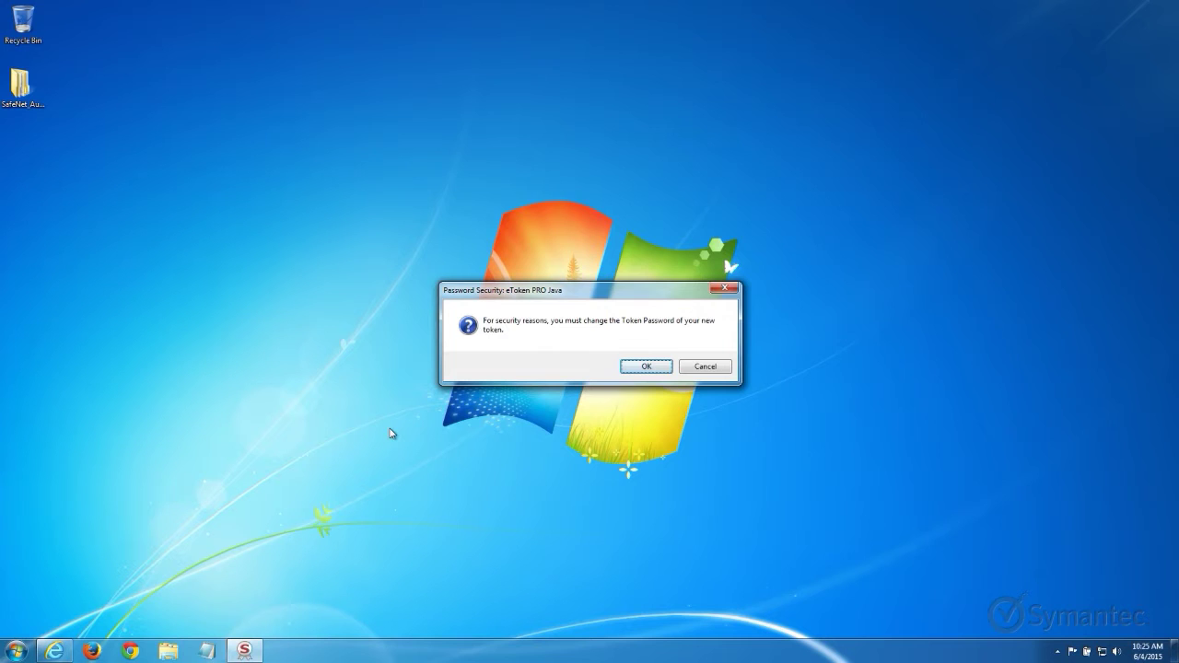
Replace the token's default password with a new password, confirm it, and dismiss the success message.
left_click(632, 369)
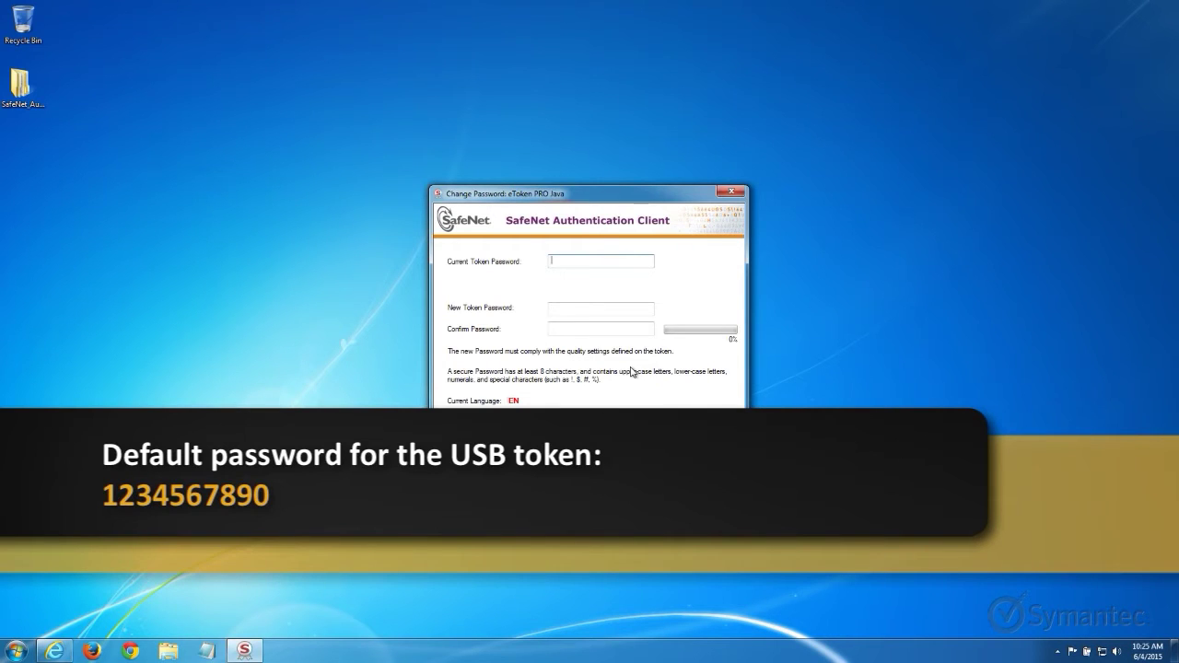
type("1234567890")
key("Tab")
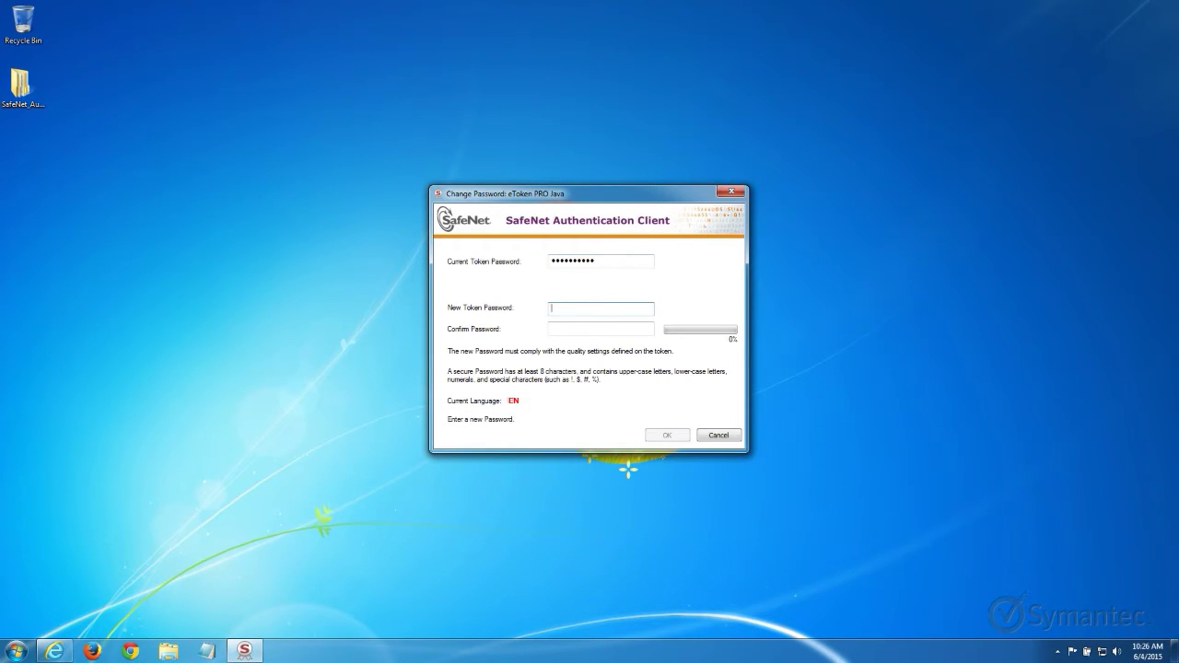
type("Password1")
key("Tab")
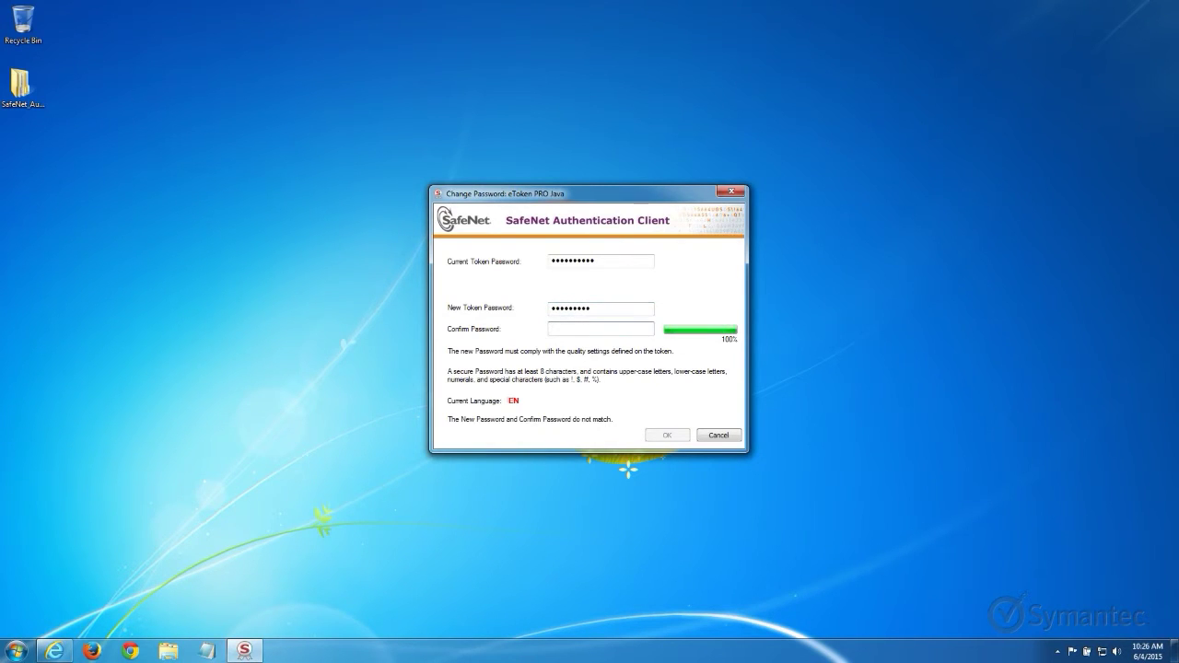
type("Password1")
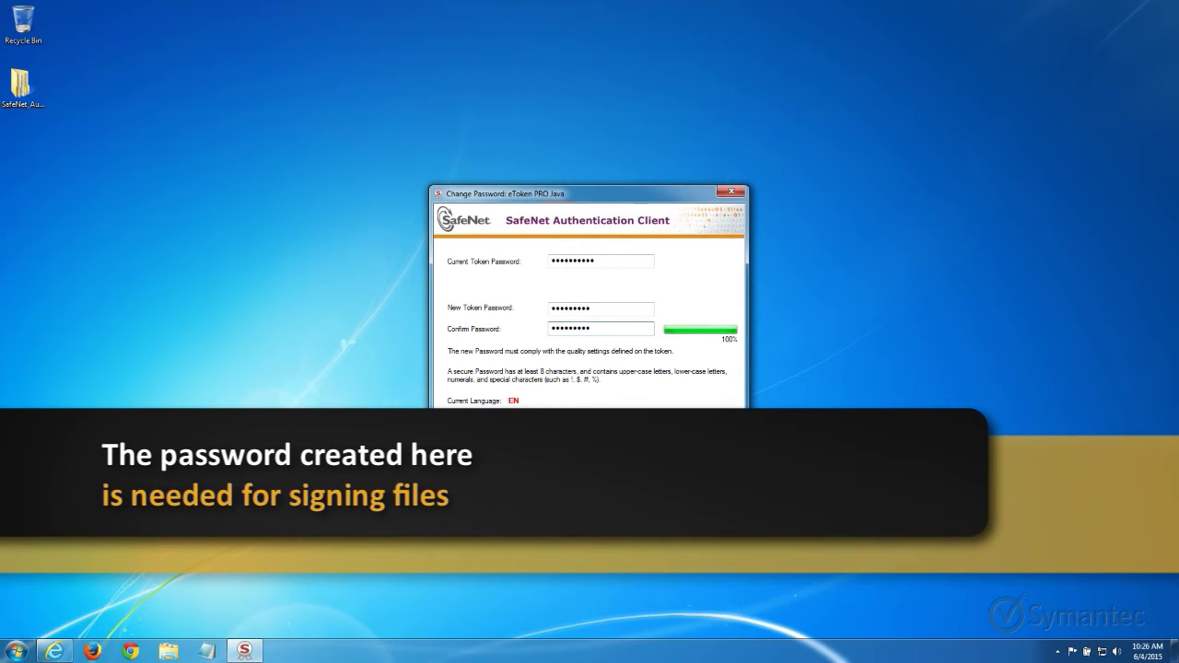
left_click(652, 436)
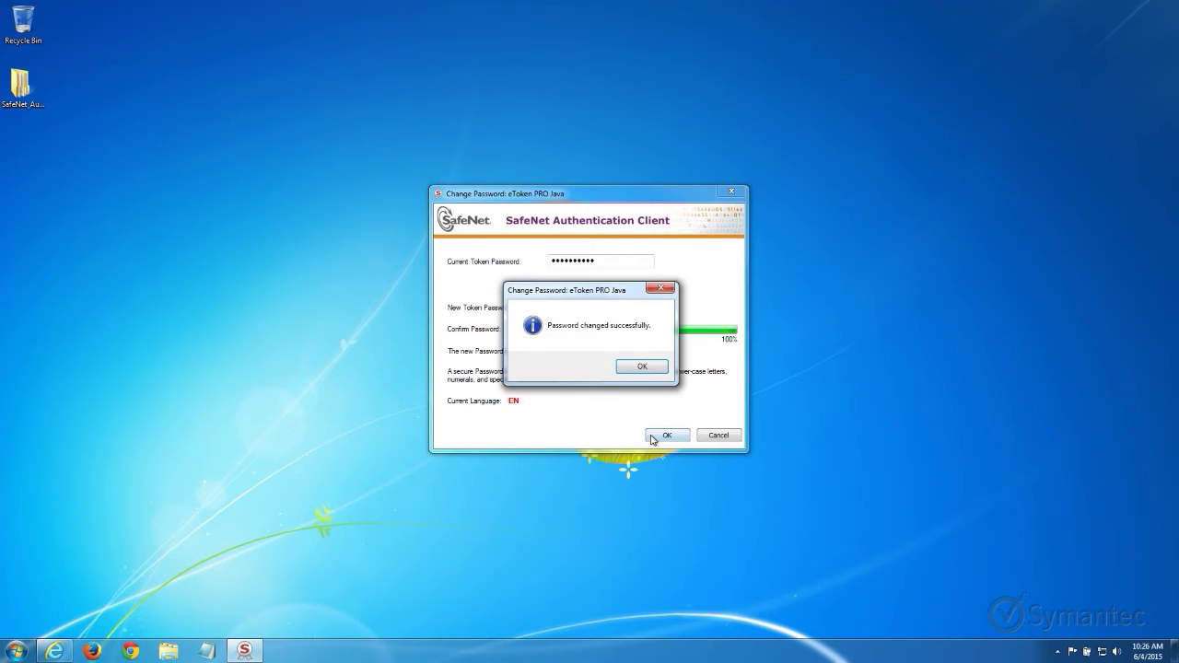
left_click(633, 369)
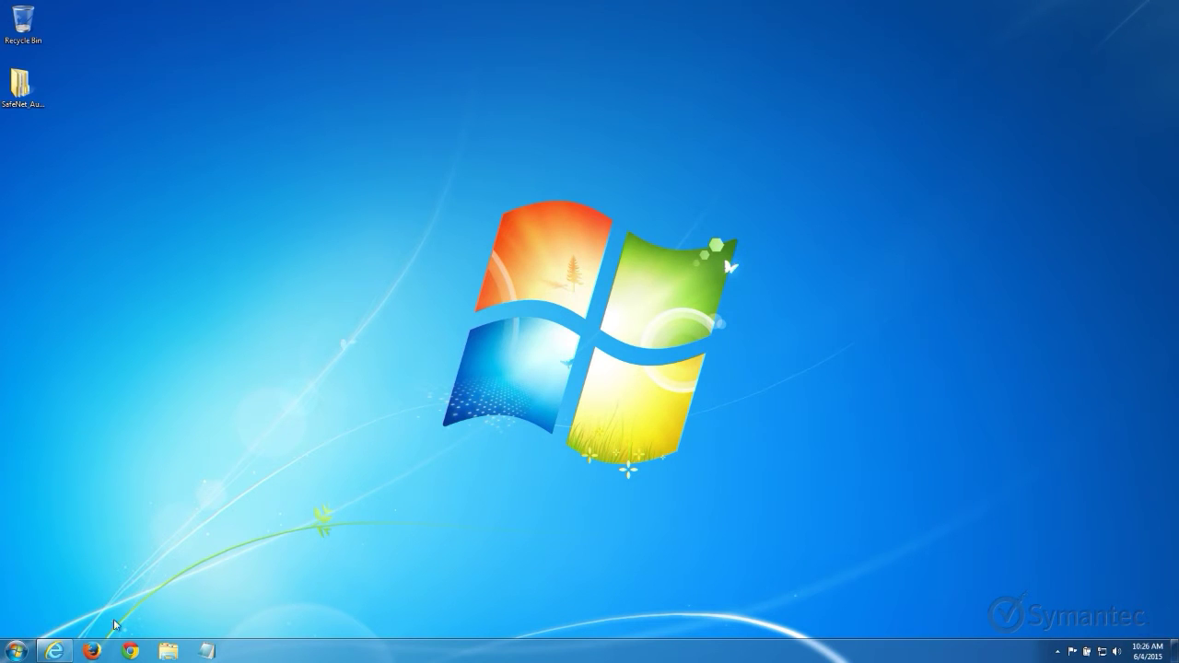
Restore Internet Explorer and allow the Certificate Key Provisioning page's digital certificate operation.
mouse_move(63, 655)
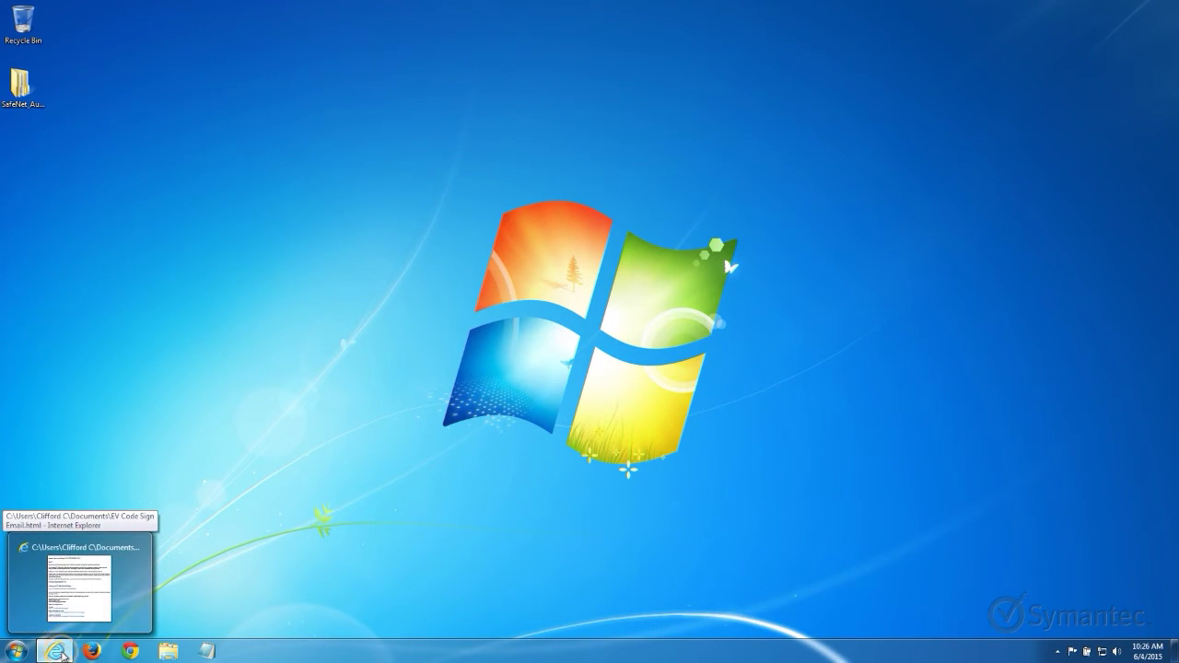
left_click(63, 656)
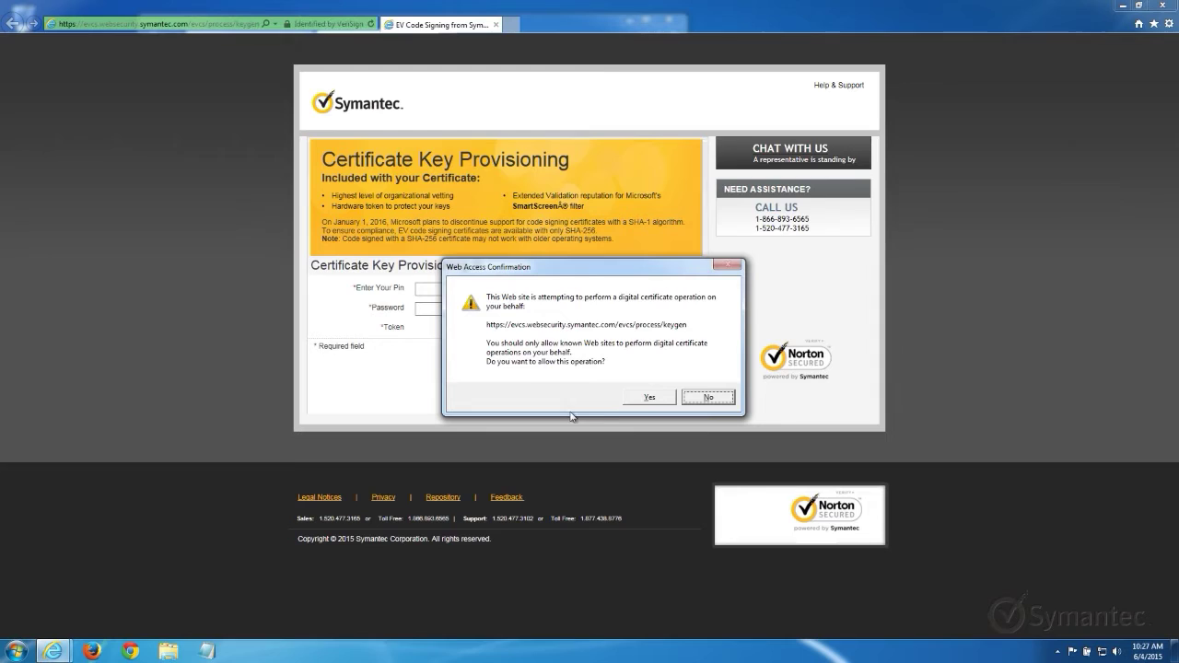
left_click(641, 399)
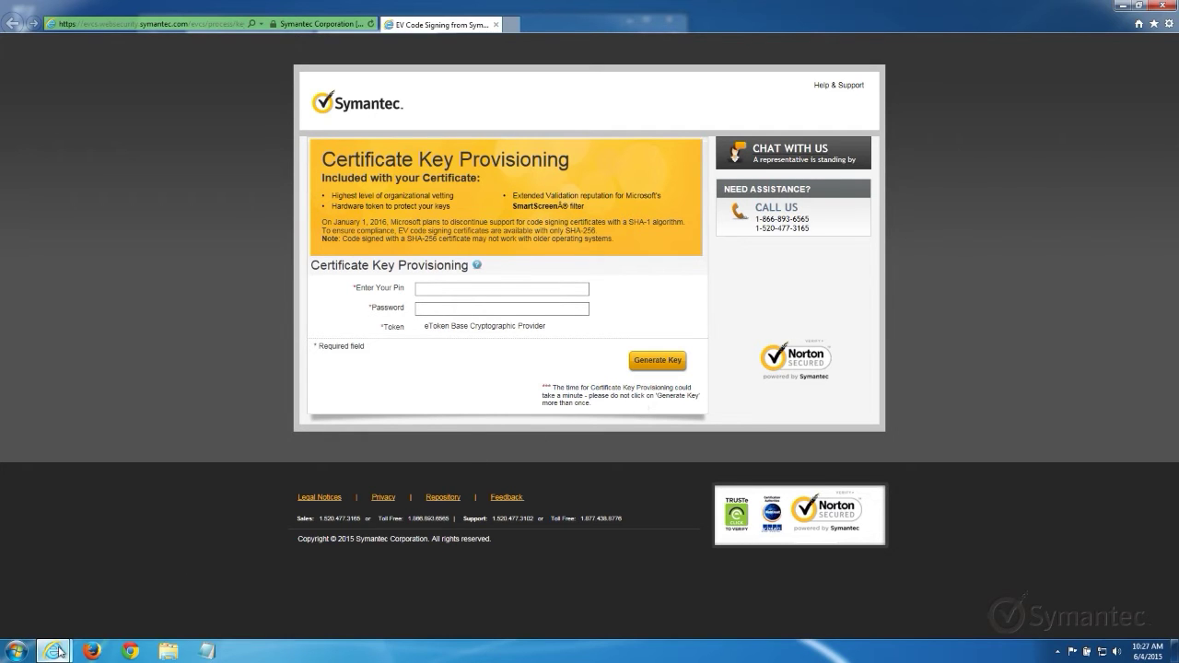
Copy the pickup PIN from the certificate approval email, then return to the provisioning page.
mouse_move(58, 651)
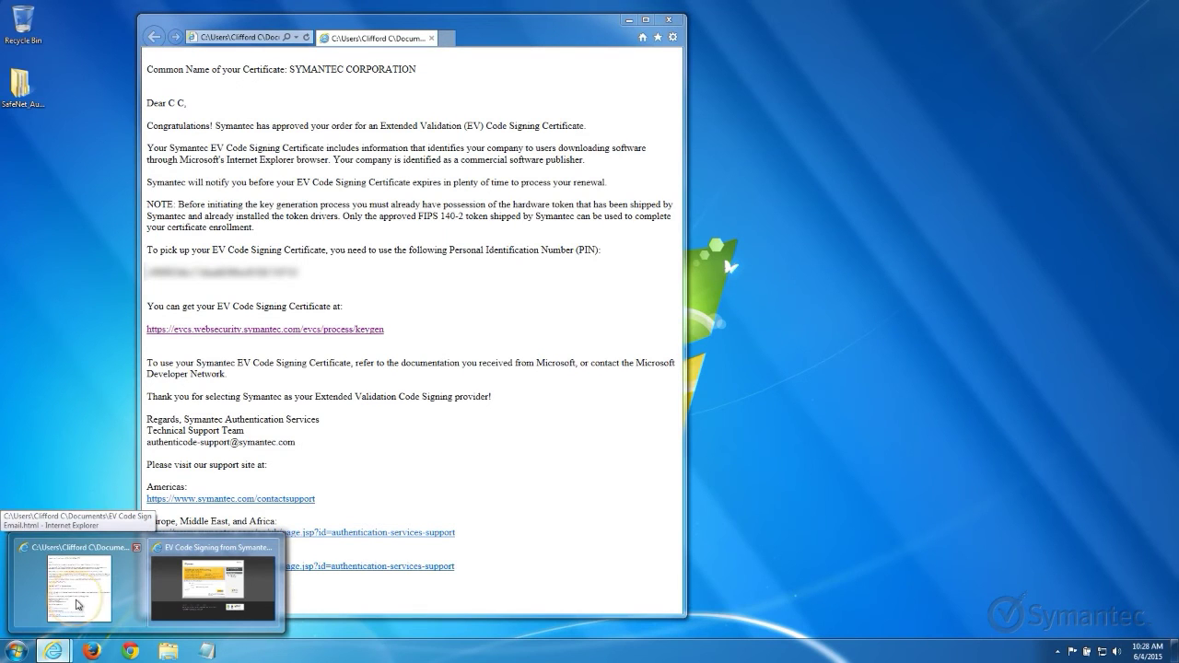
left_click(78, 603)
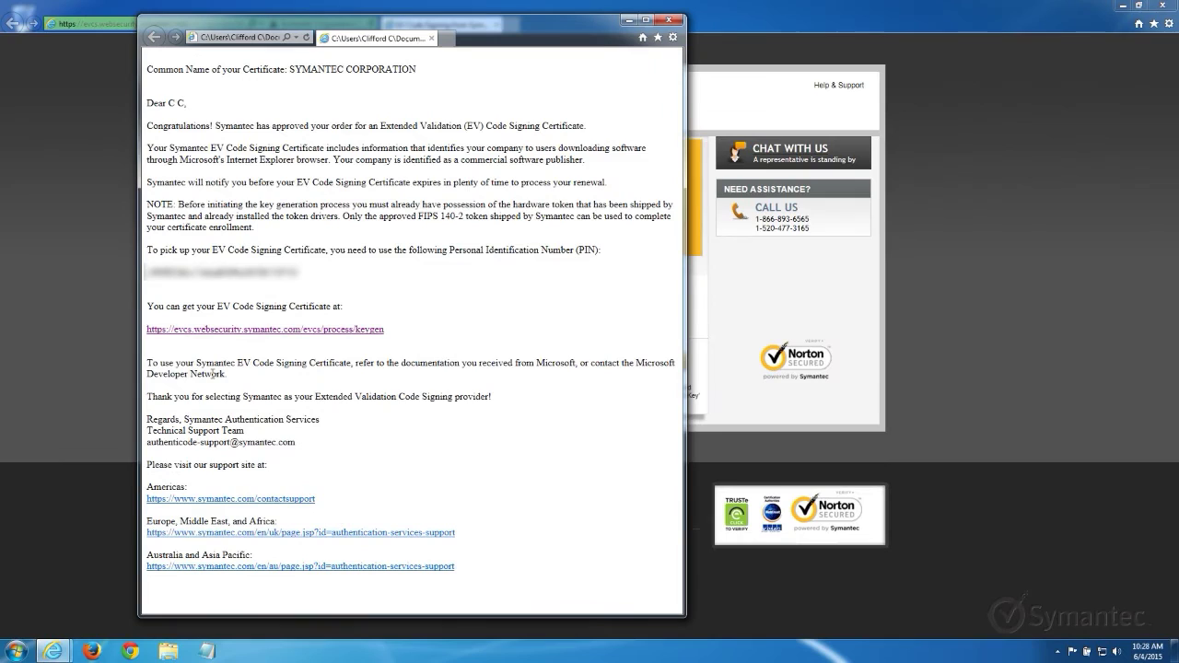
double_click(253, 276)
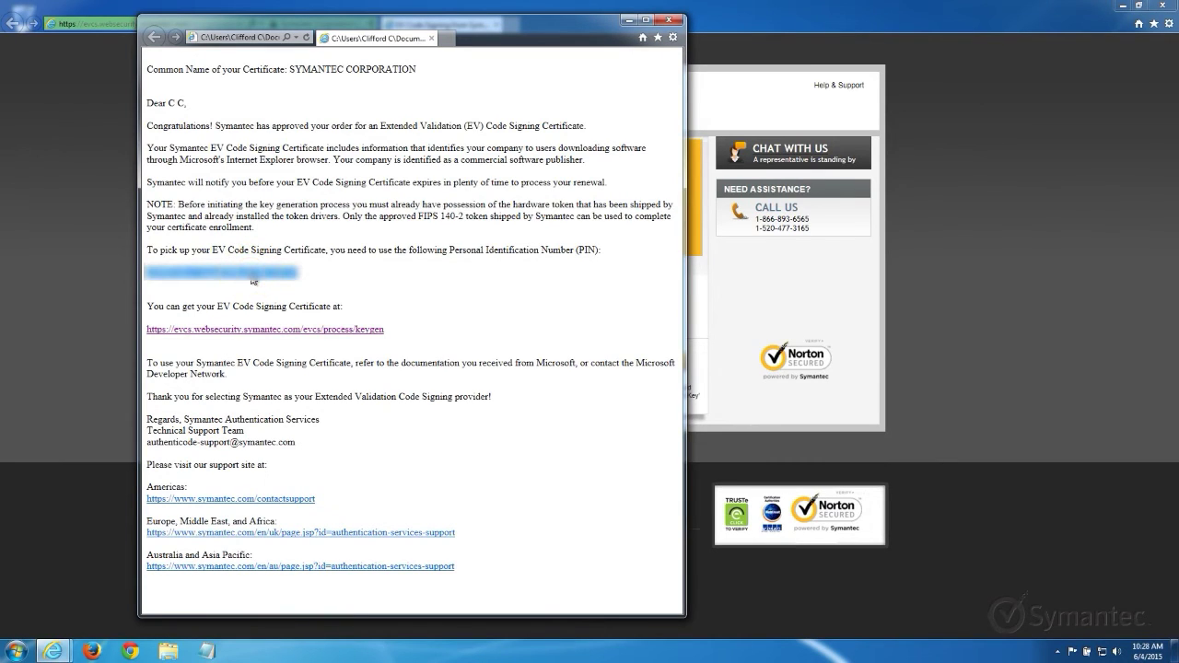
right_click(252, 276)
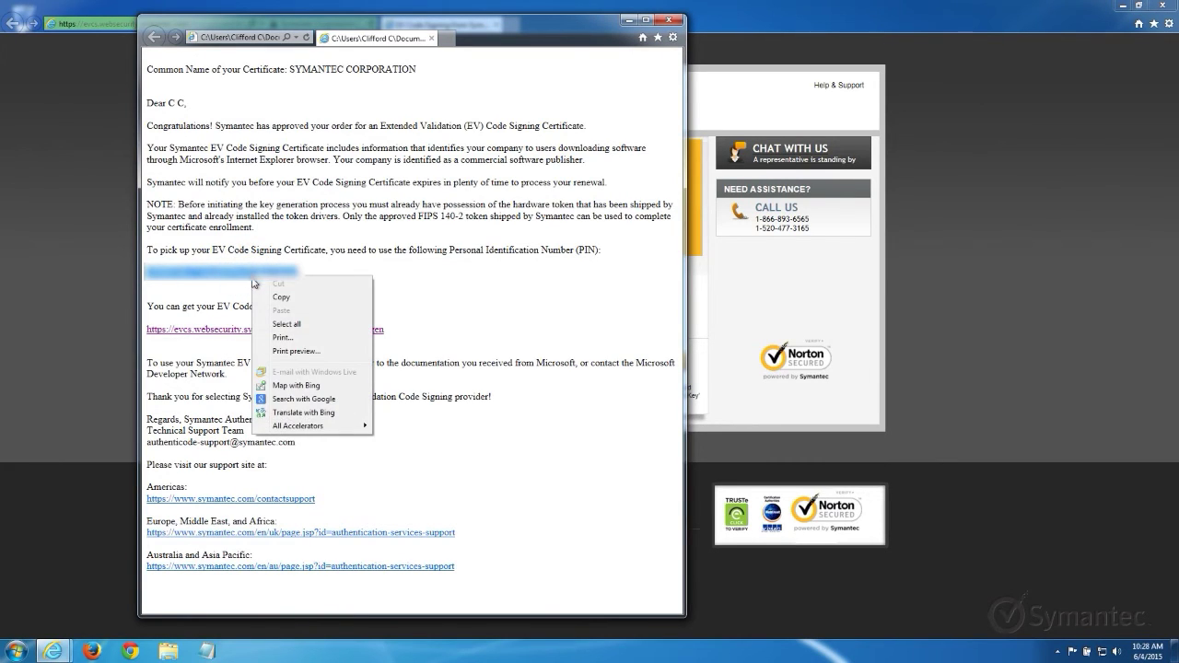
left_click(260, 298)
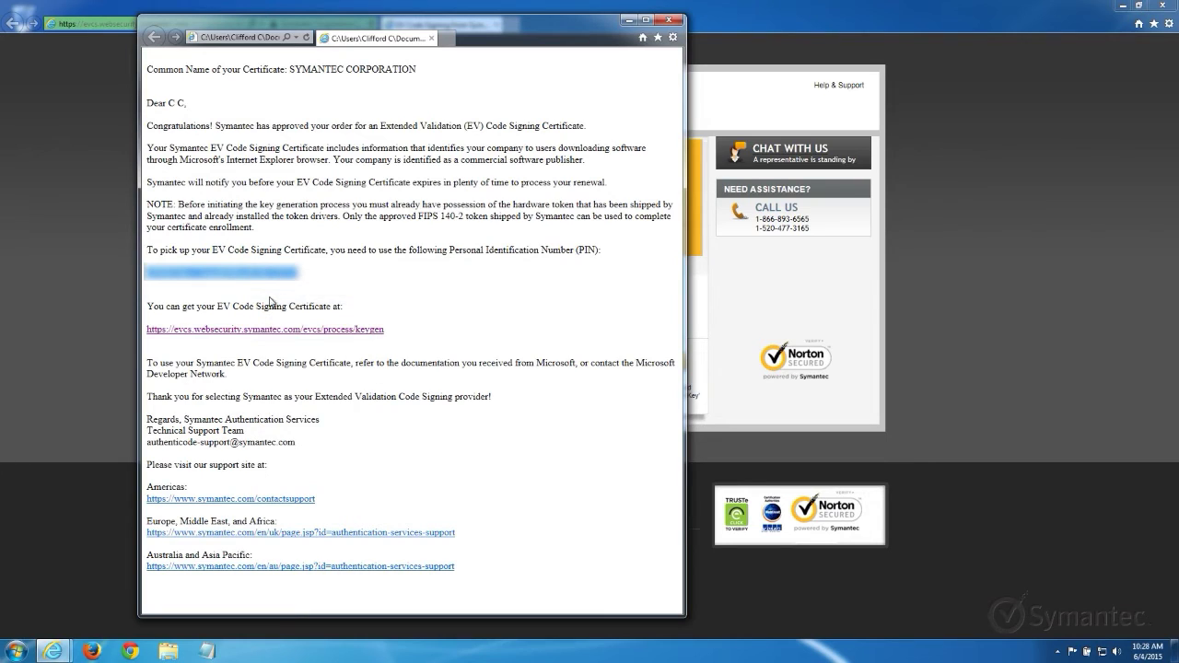
left_click(709, 298)
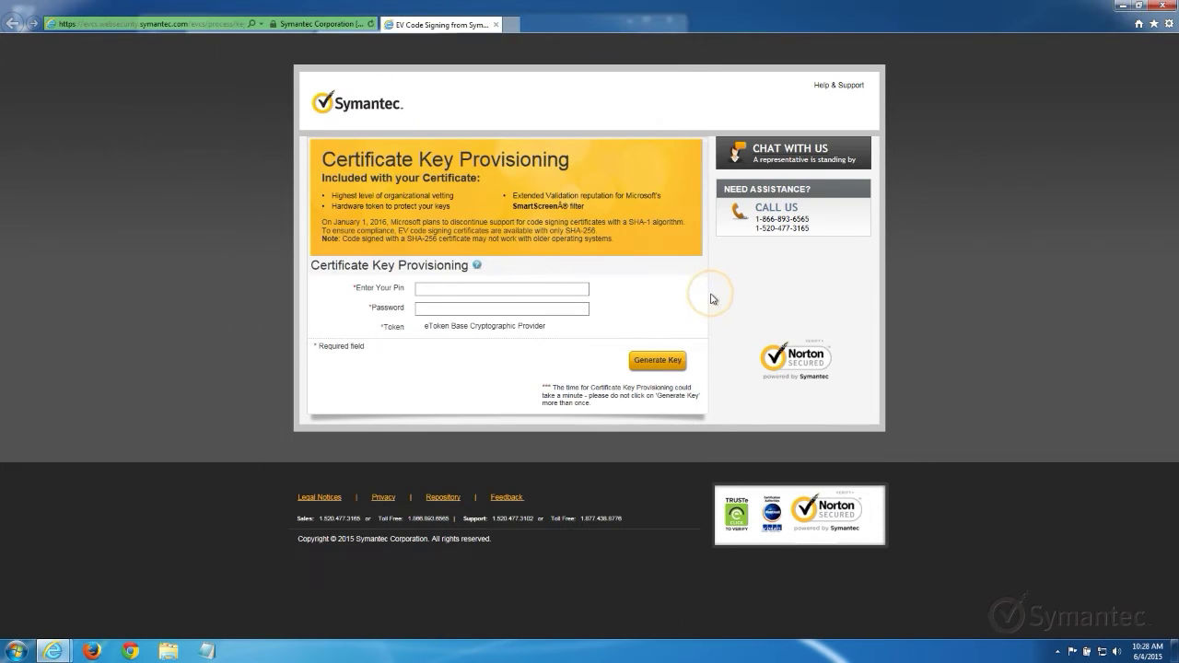
Paste the copied PIN and enter the enrollment password on the provisioning page.
left_click(576, 290)
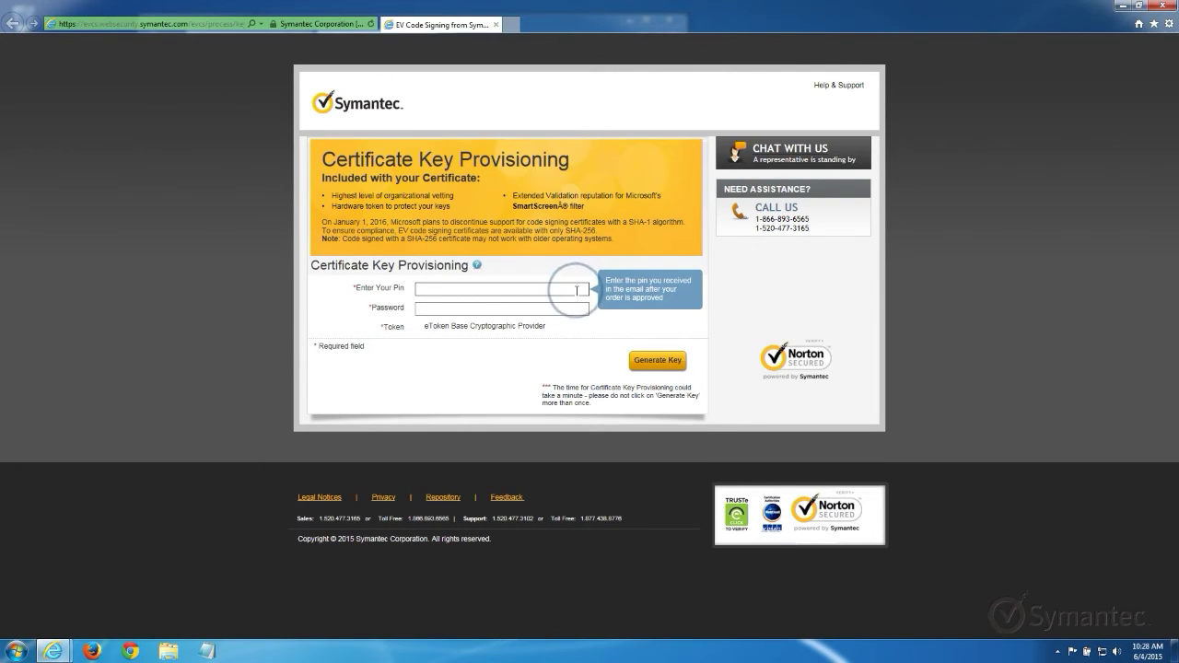
right_click(577, 291)
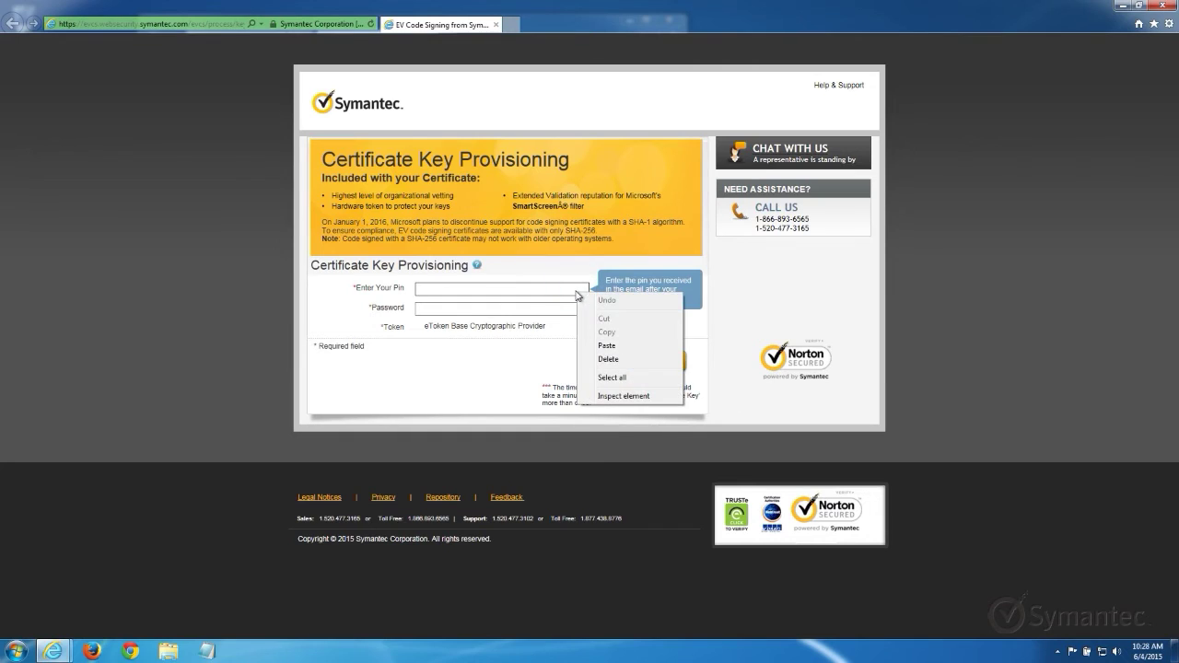
left_click(587, 347)
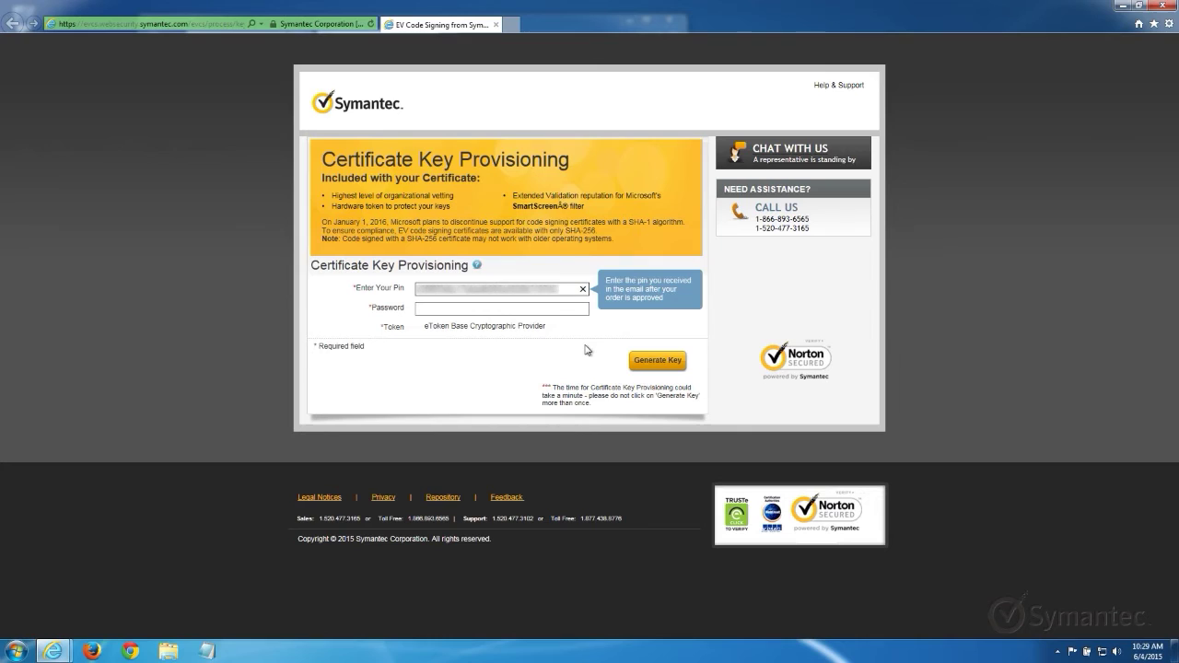
key("Tab")
type("********")
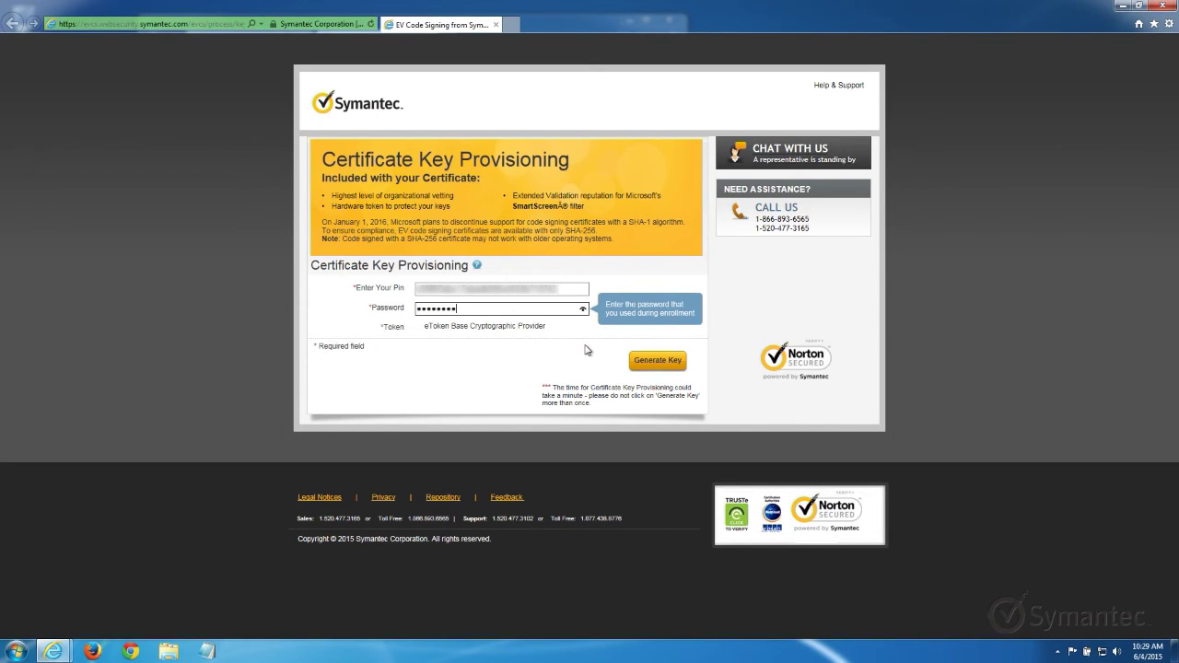
Generate the key on the token, logging on with the token password and approving the operation.
left_click(660, 367)
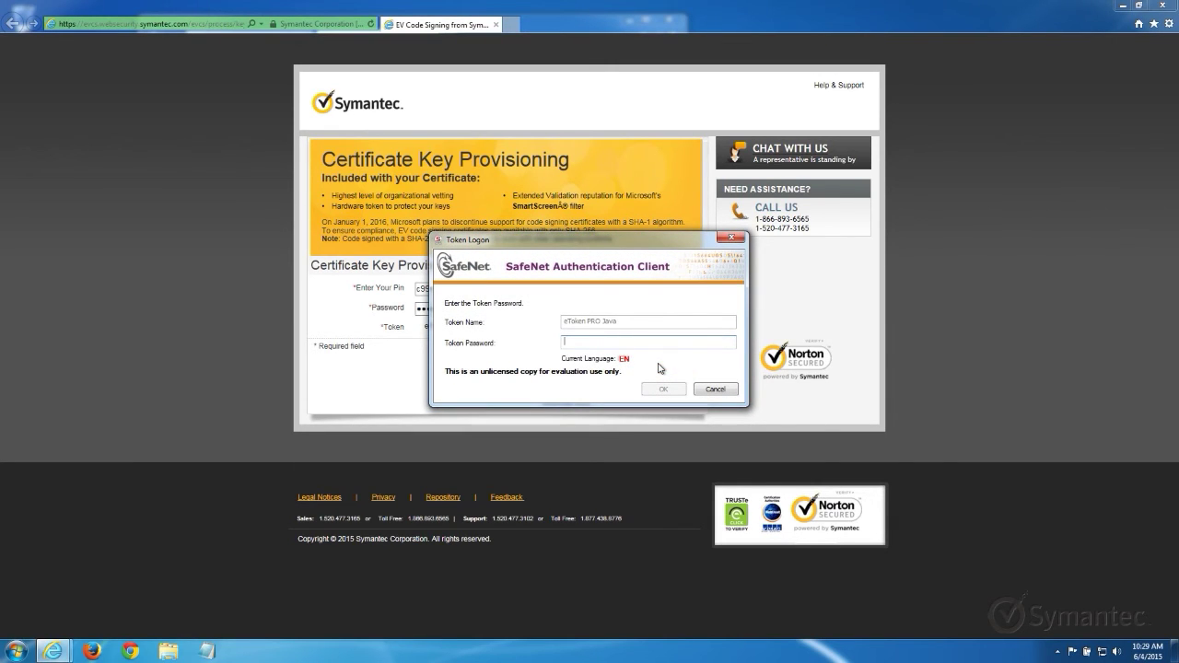
type("•••••••••")
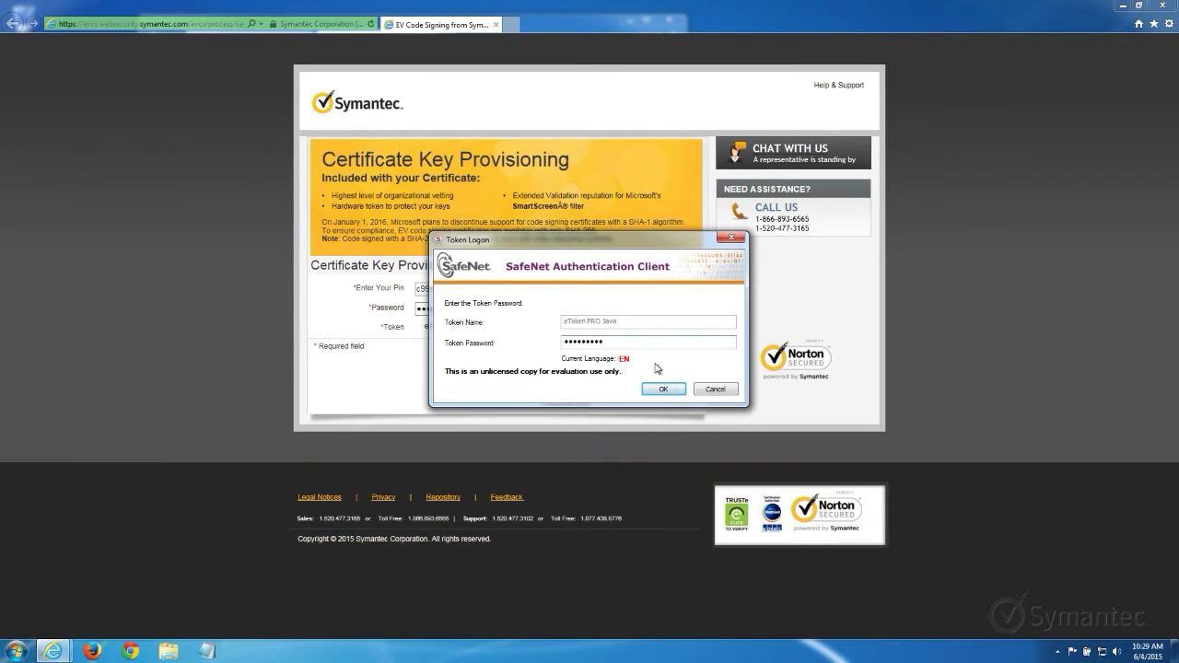
left_click(650, 390)
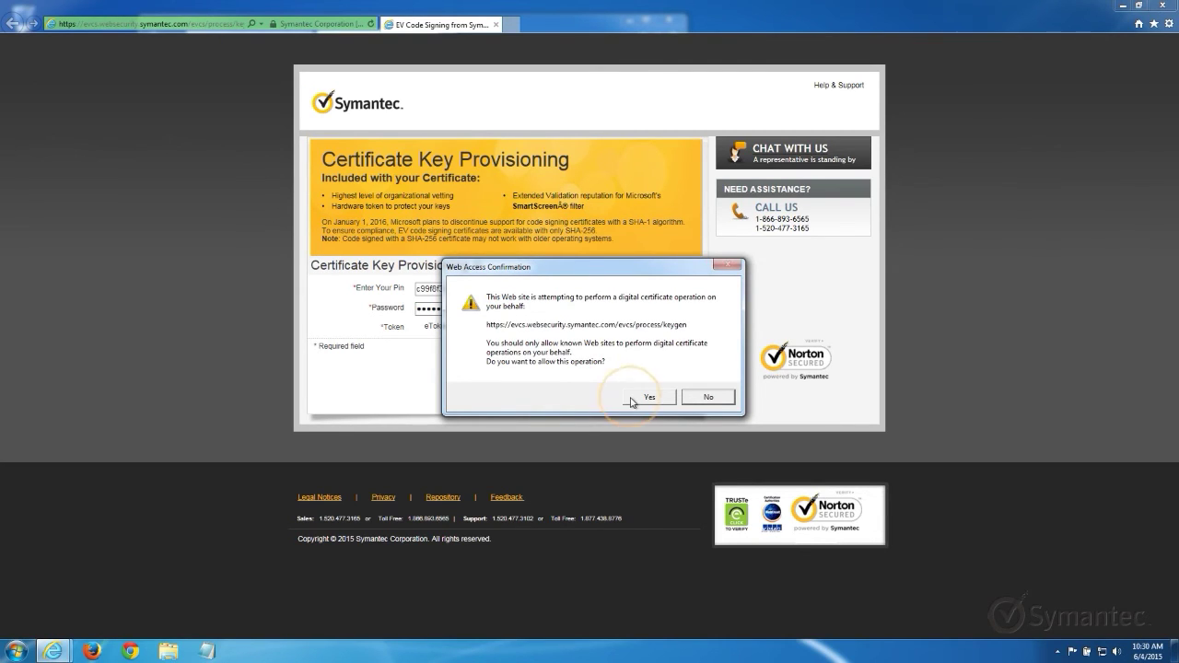
left_click(634, 399)
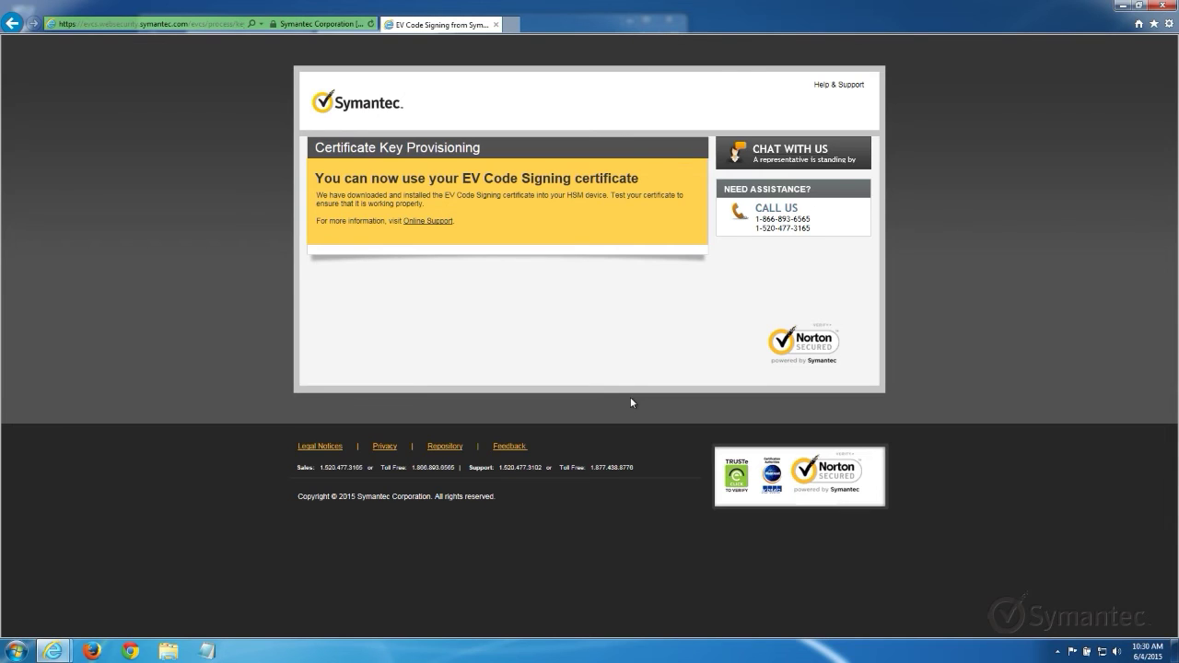
Launch SafeNet Authentication Client Tools from All Programs > SafeNet > SafeNet Authentication Client.
left_click(19, 648)
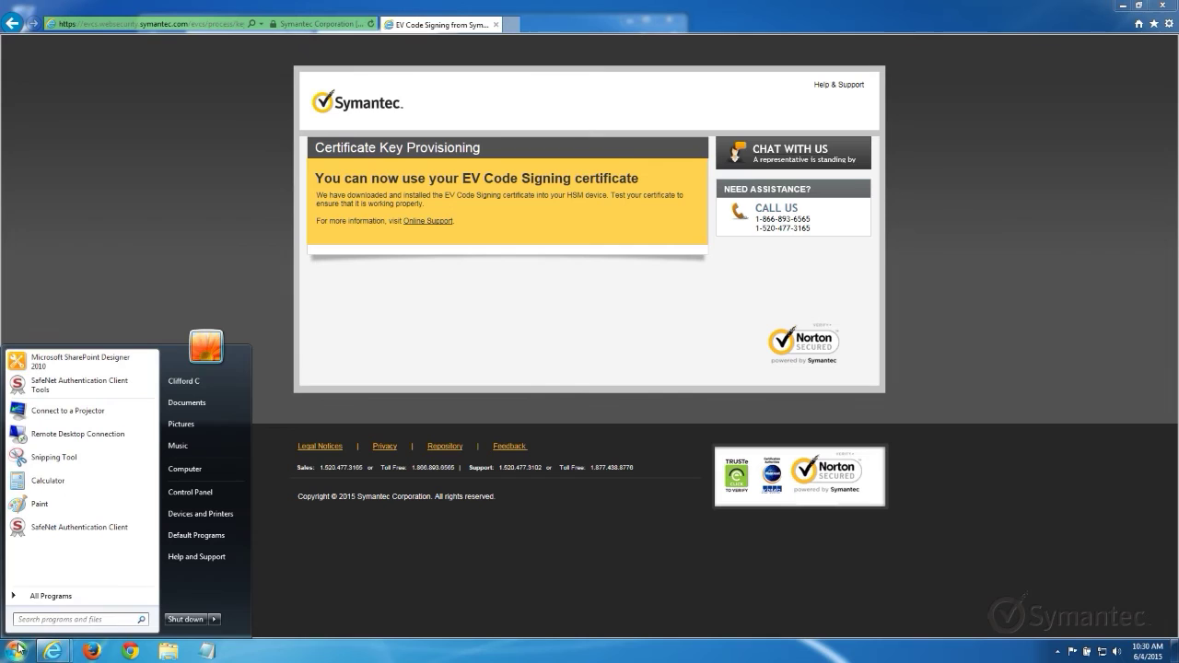
left_click(37, 597)
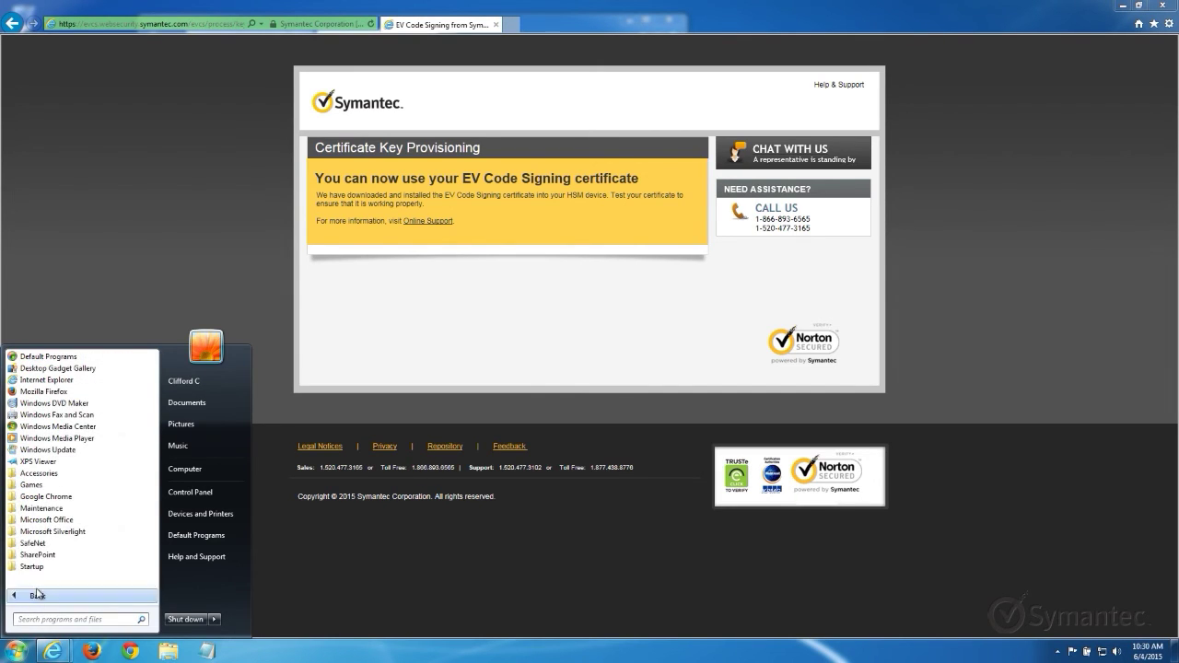
left_click(43, 545)
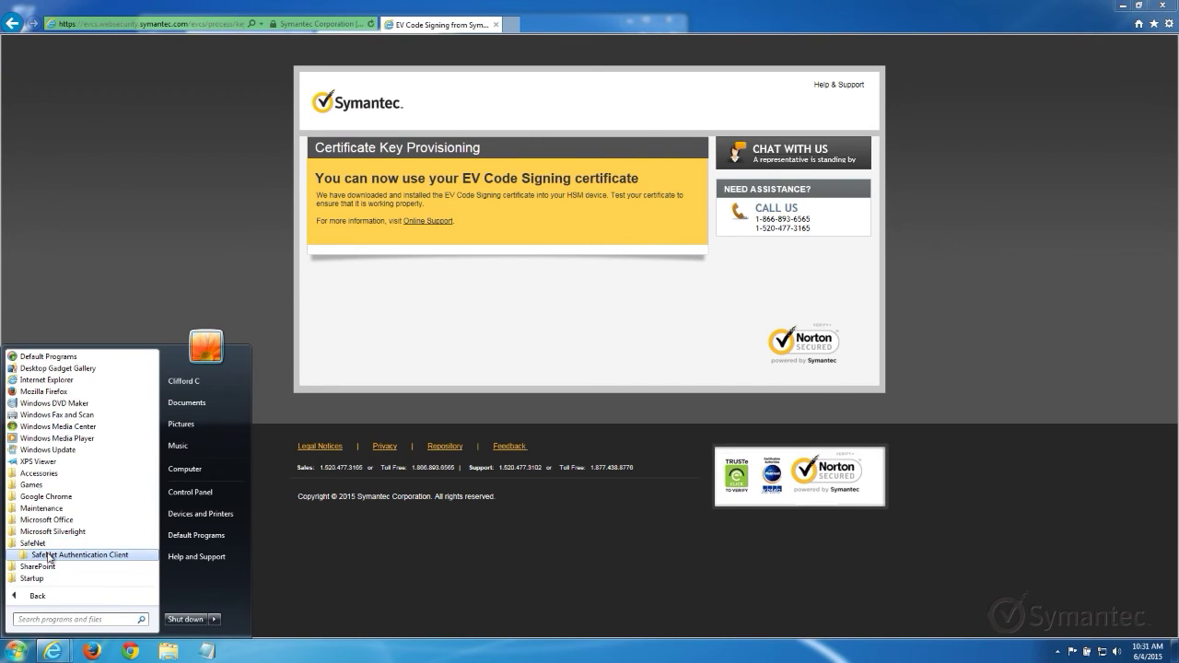
left_click(50, 556)
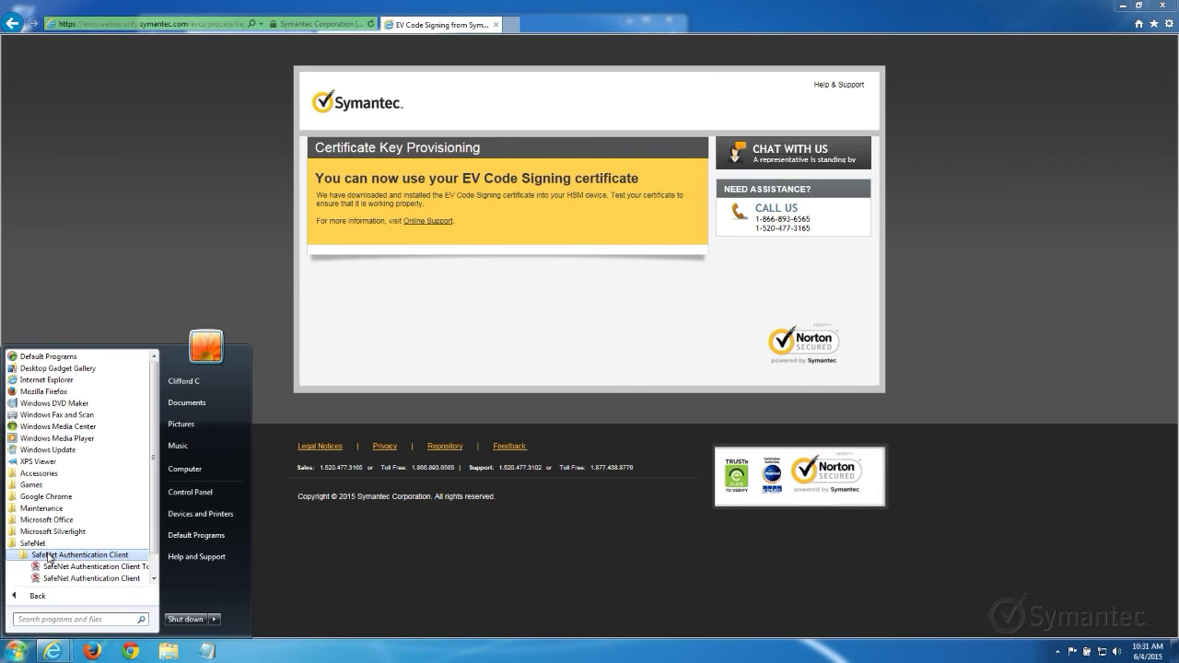
left_click(63, 564)
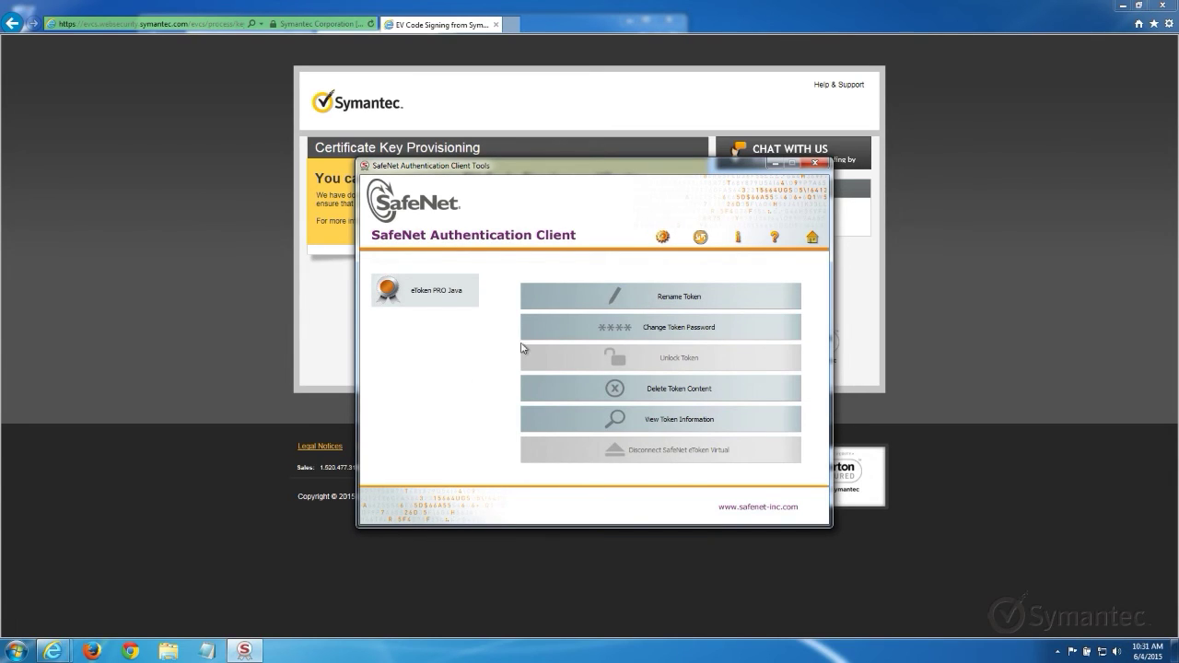
In Advanced View, expand User certificates and select the Symantec Corporation certificate.
left_click(660, 239)
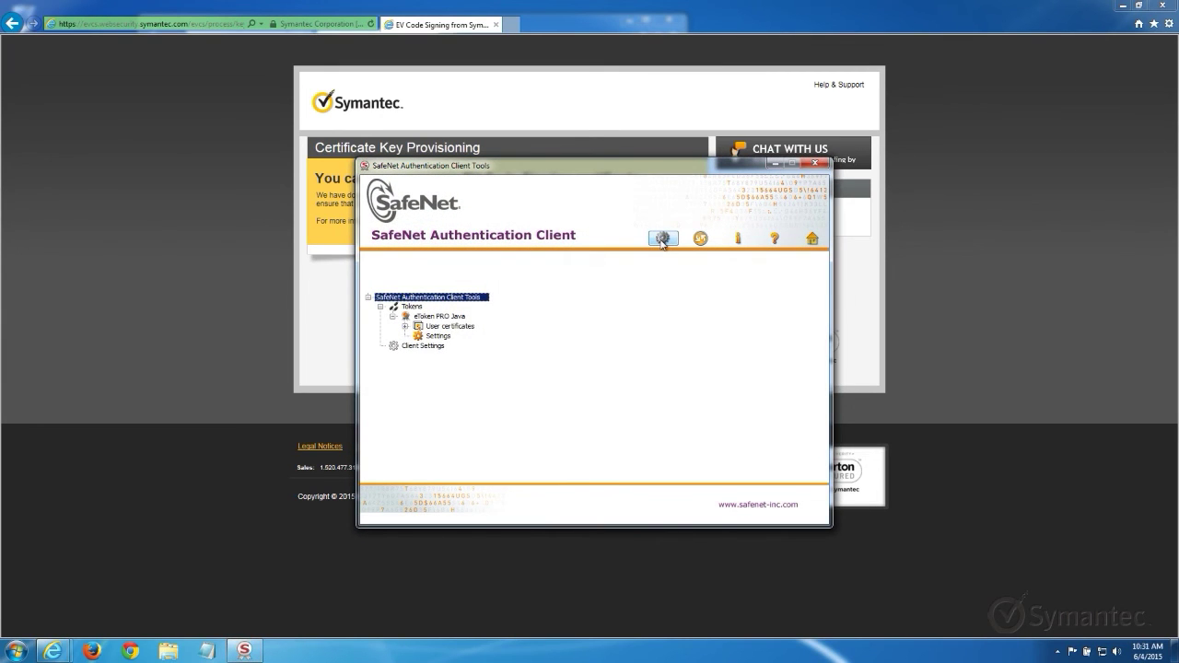
left_click(406, 327)
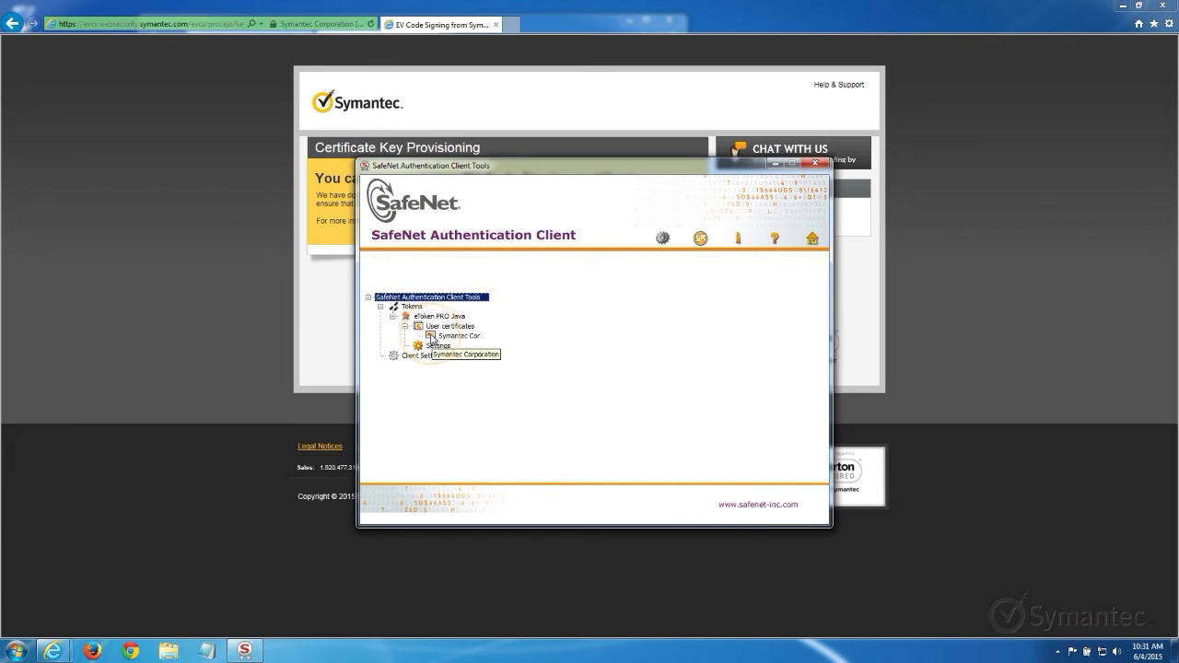
left_click(432, 337)
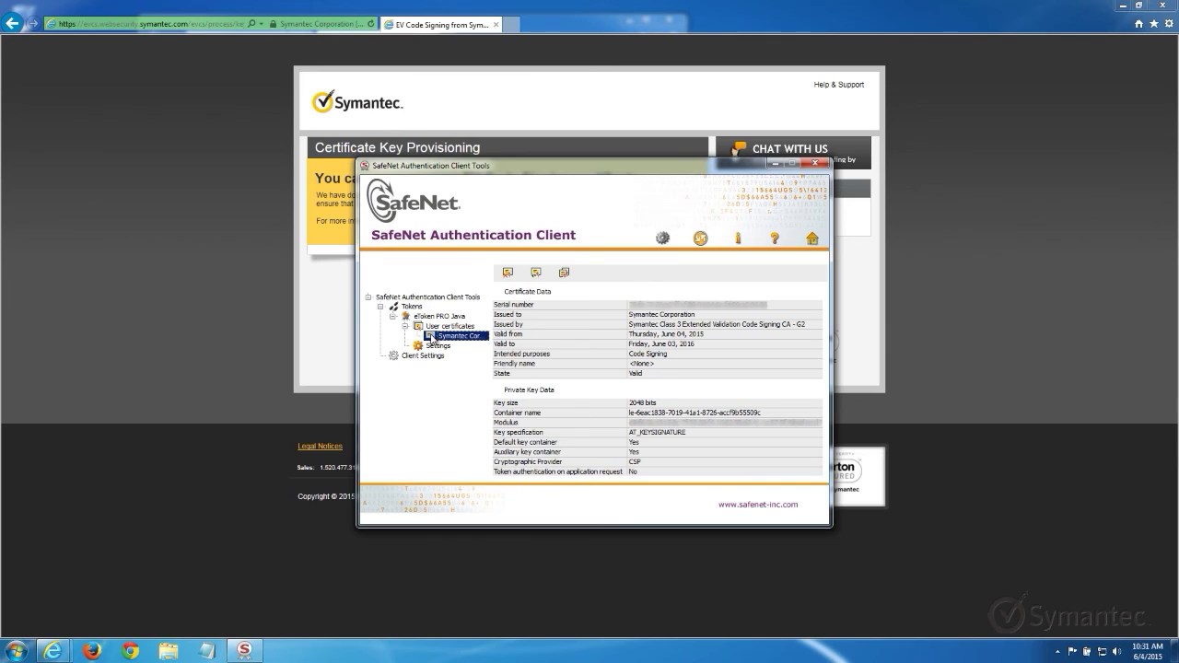